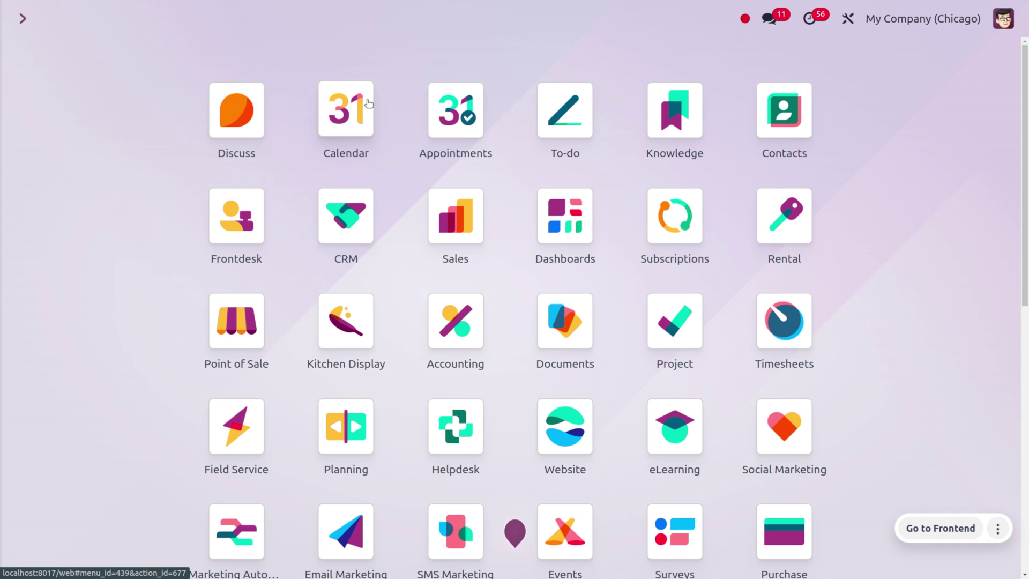
Step: Launch Accounting with 'acc' and show the customer Credit Notes list from the Customer Invoices card
{"action": "type", "text": "acc"}
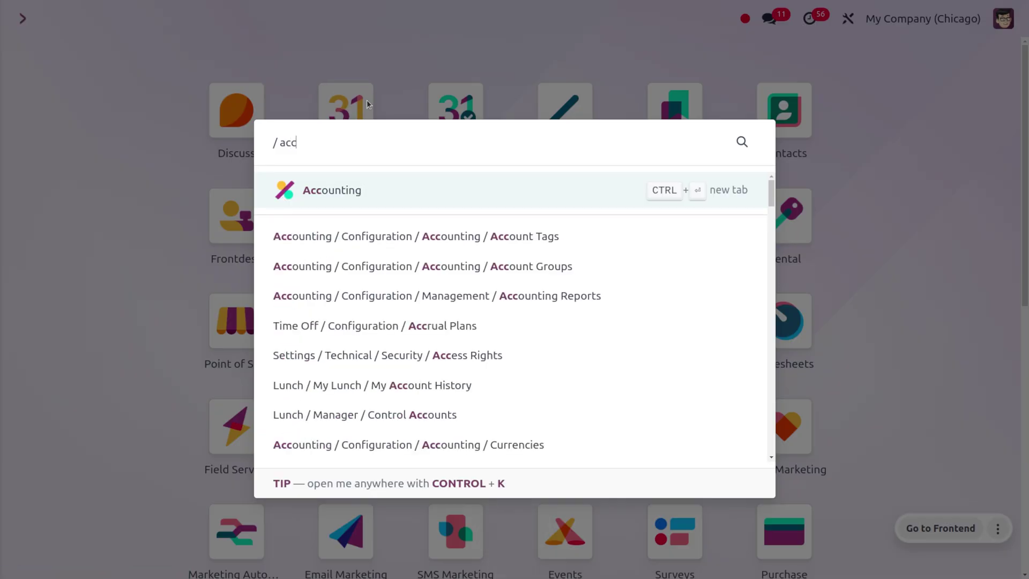
{"action": "key", "text": "Return"}
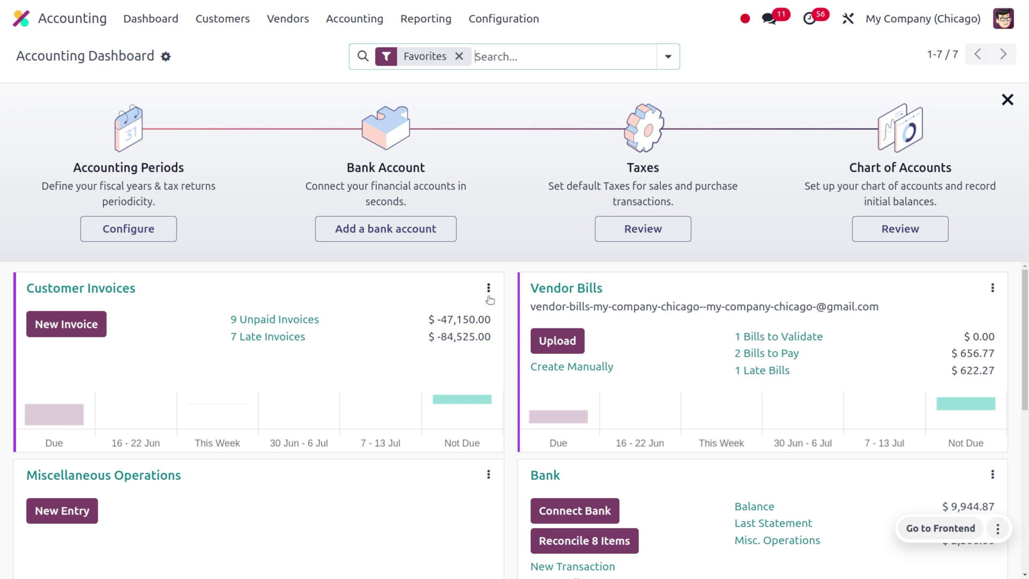
{"action": "left_click", "coordinate": [488, 289]}
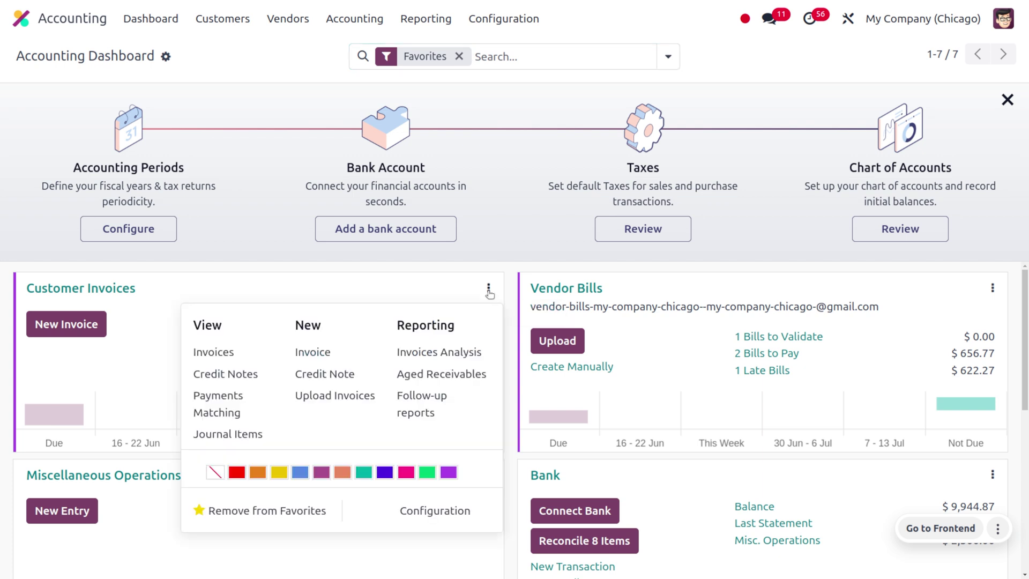
{"action": "left_click", "coordinate": [240, 375]}
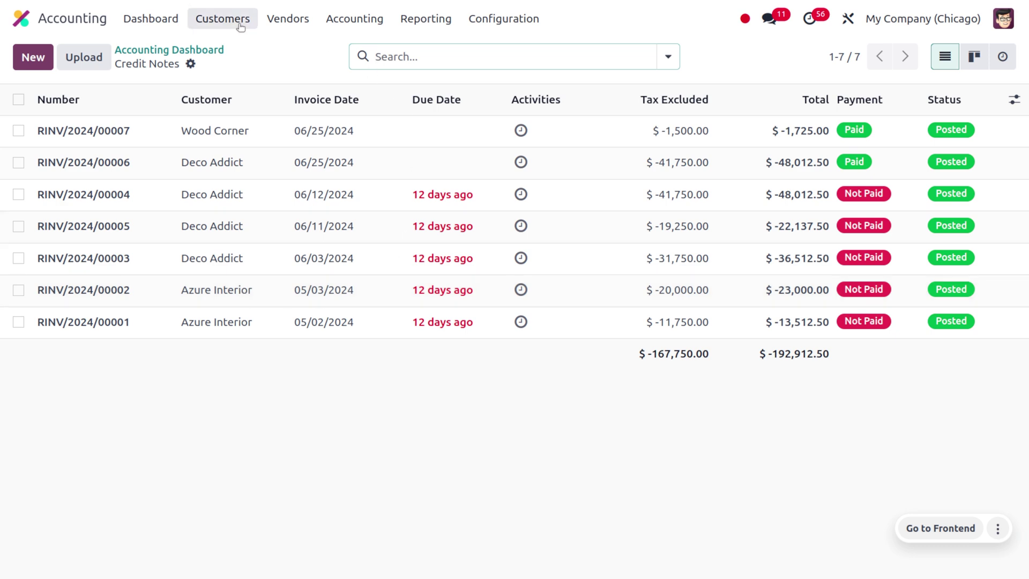
Step: Look through the Customers and Vendors menus, reload Credit Notes, then show the customer Invoices list
{"action": "left_click", "coordinate": [240, 26]}
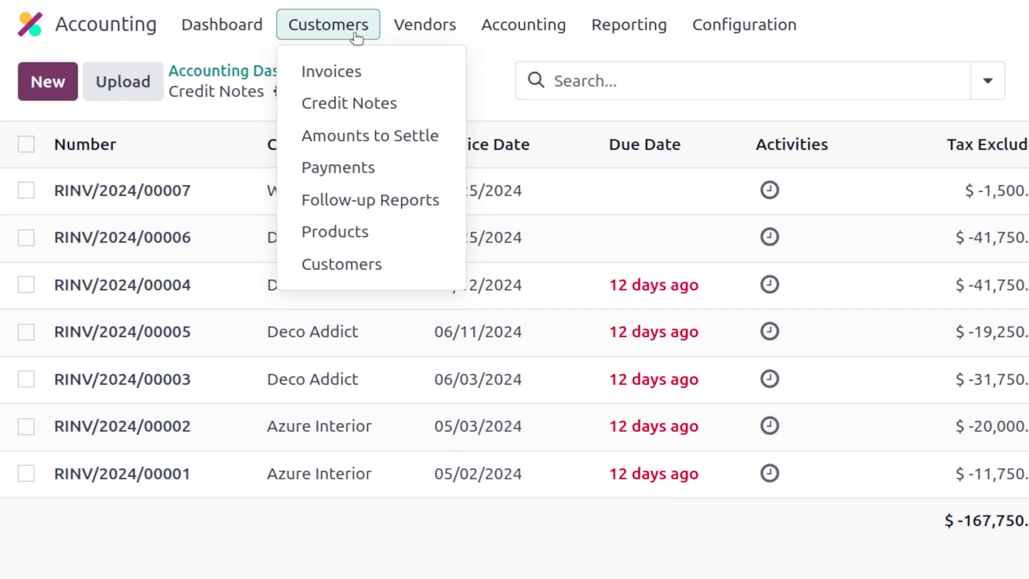
{"action": "left_click", "coordinate": [420, 12]}
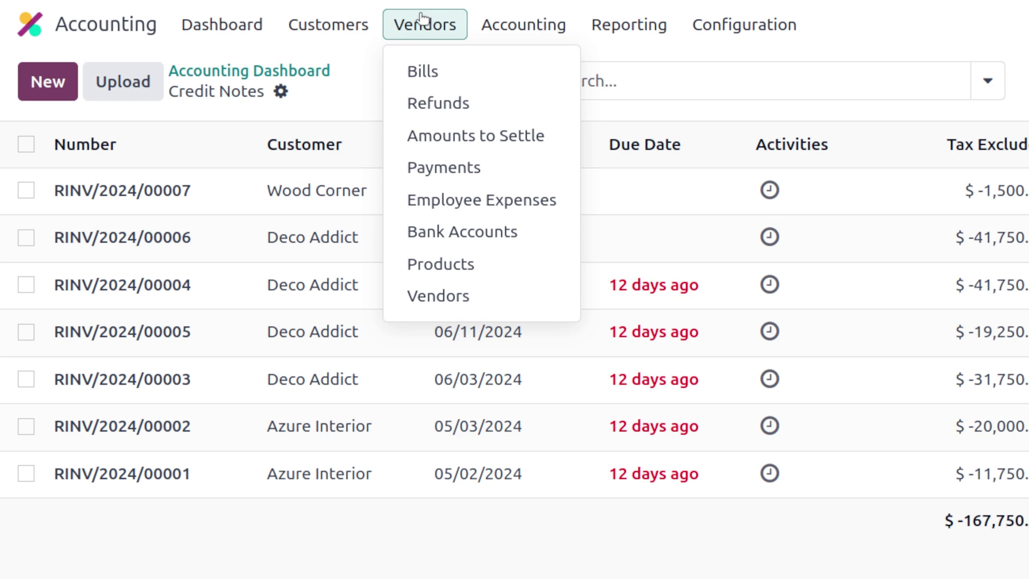
{"action": "mouse_move", "coordinate": [374, 18]}
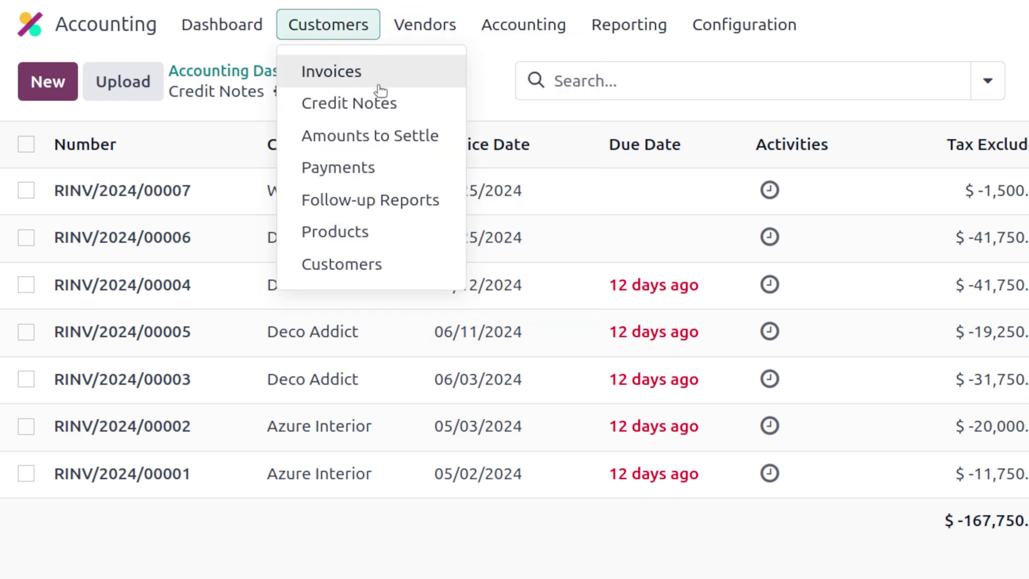
{"action": "left_click", "coordinate": [378, 102]}
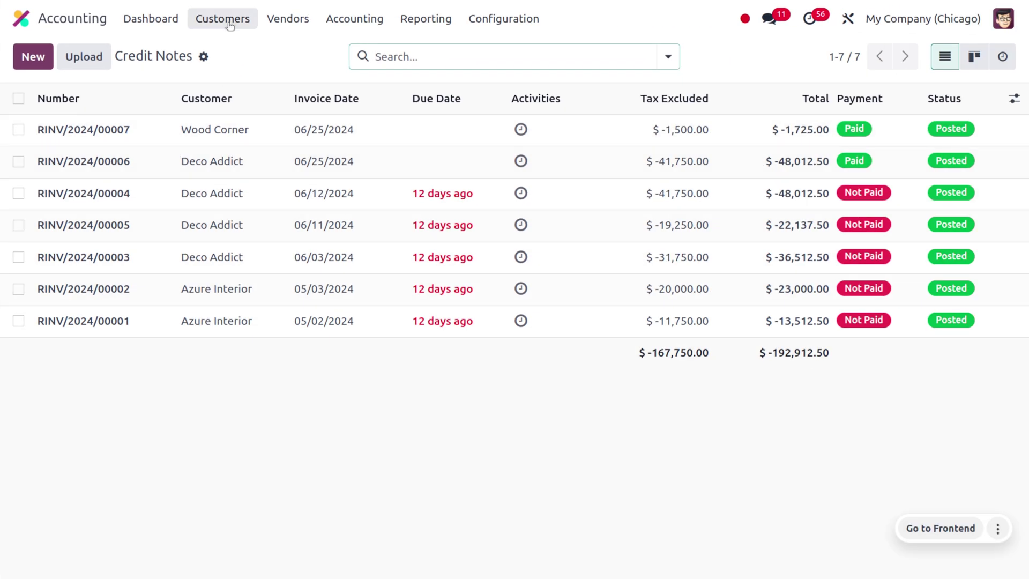
{"action": "left_click", "coordinate": [245, 27]}
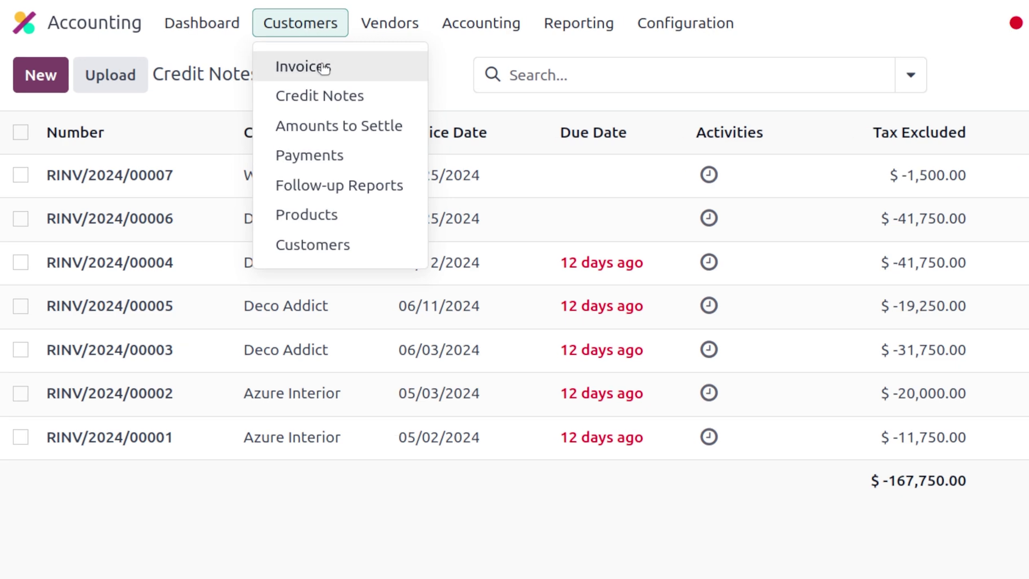
{"action": "left_click", "coordinate": [257, 54]}
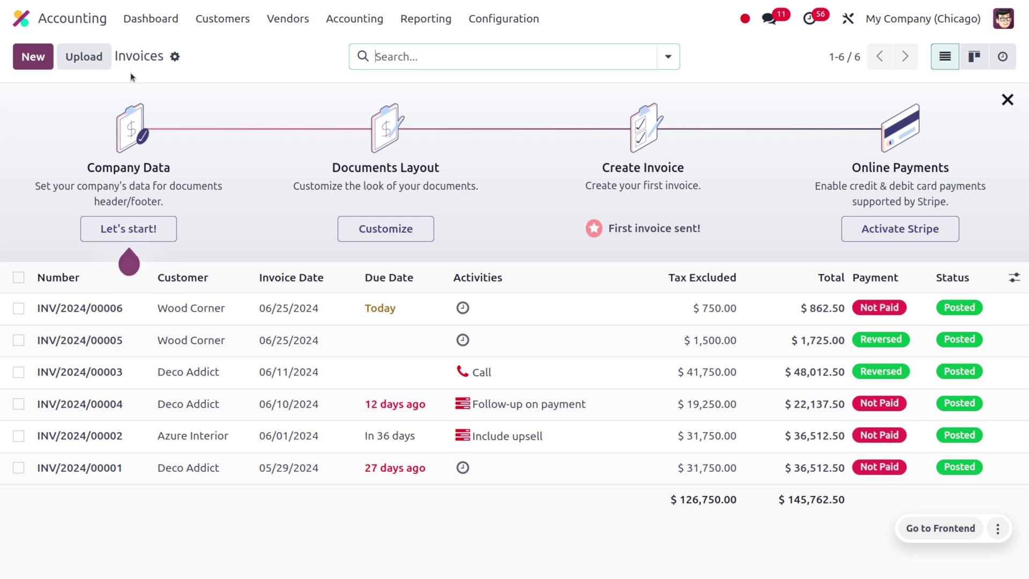
Step: Create a new invoice for the company contact with 2 Customizable Desks (Custom, White)
{"action": "left_click", "coordinate": [39, 59]}
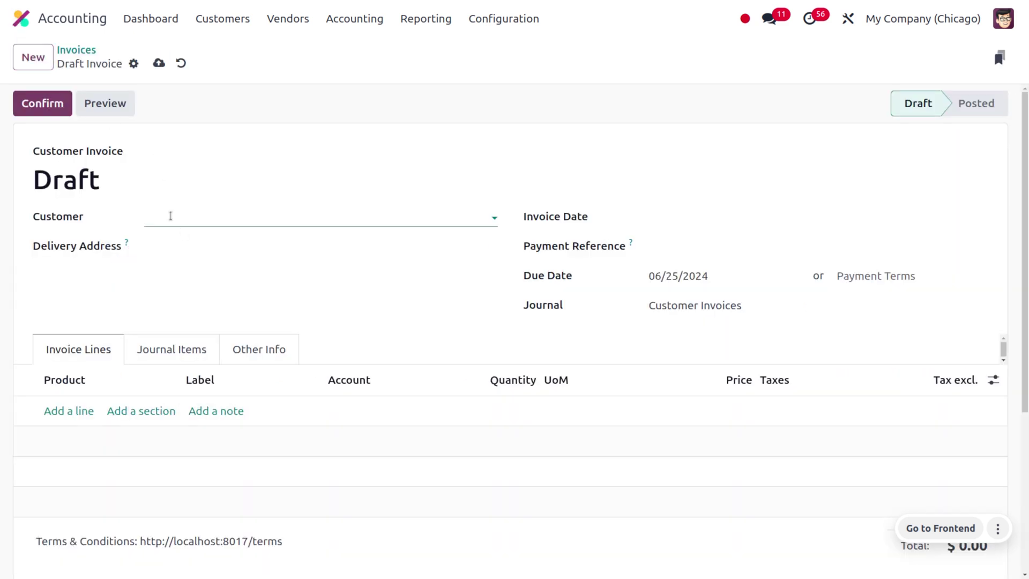
{"action": "left_click", "coordinate": [175, 220]}
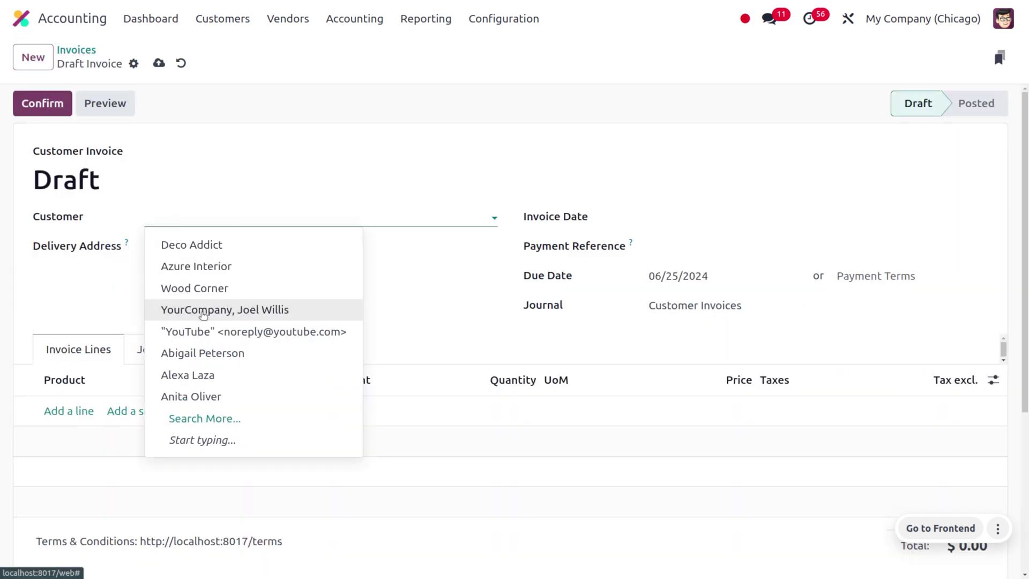
{"action": "left_click", "coordinate": [202, 316]}
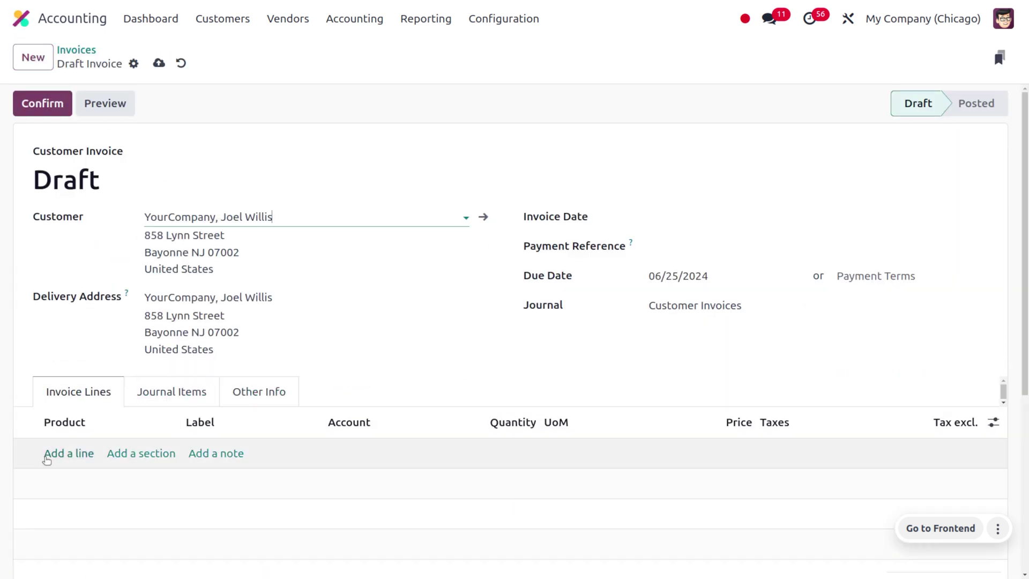
{"action": "left_click", "coordinate": [46, 455]}
{"action": "left_click", "coordinate": [45, 454]}
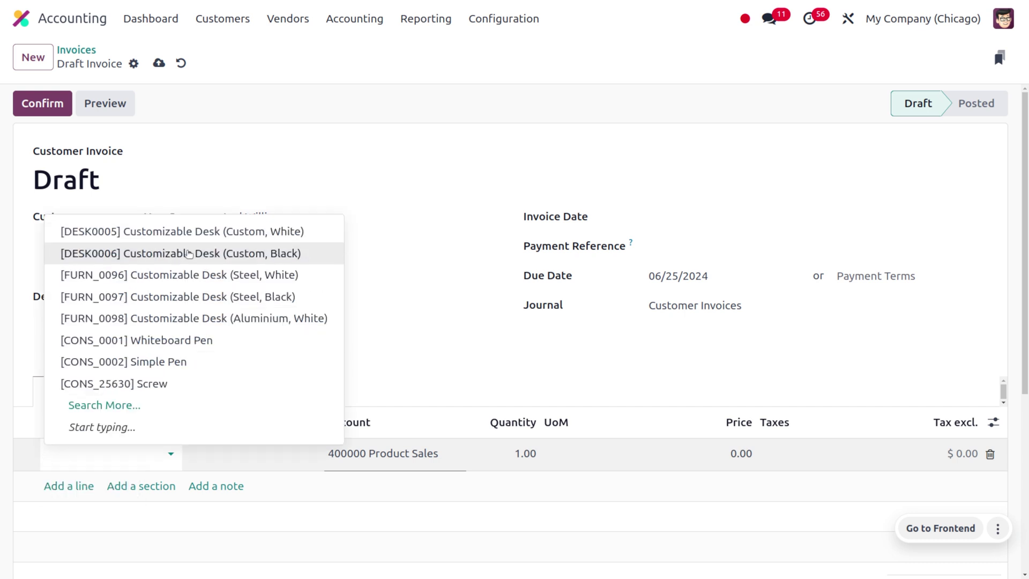
{"action": "left_click", "coordinate": [194, 241]}
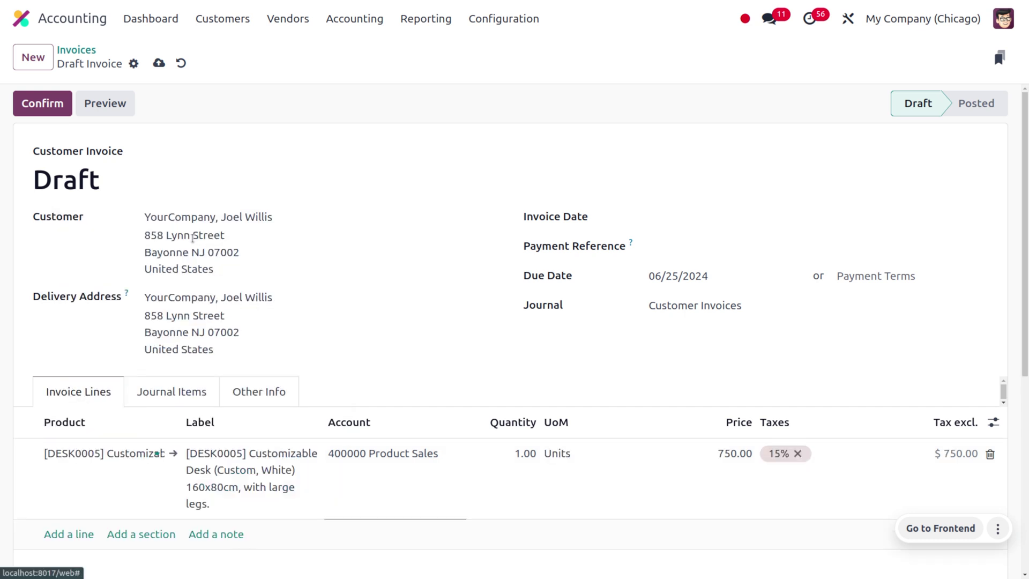
{"action": "left_click", "coordinate": [518, 453]}
{"action": "type", "text": "2"}
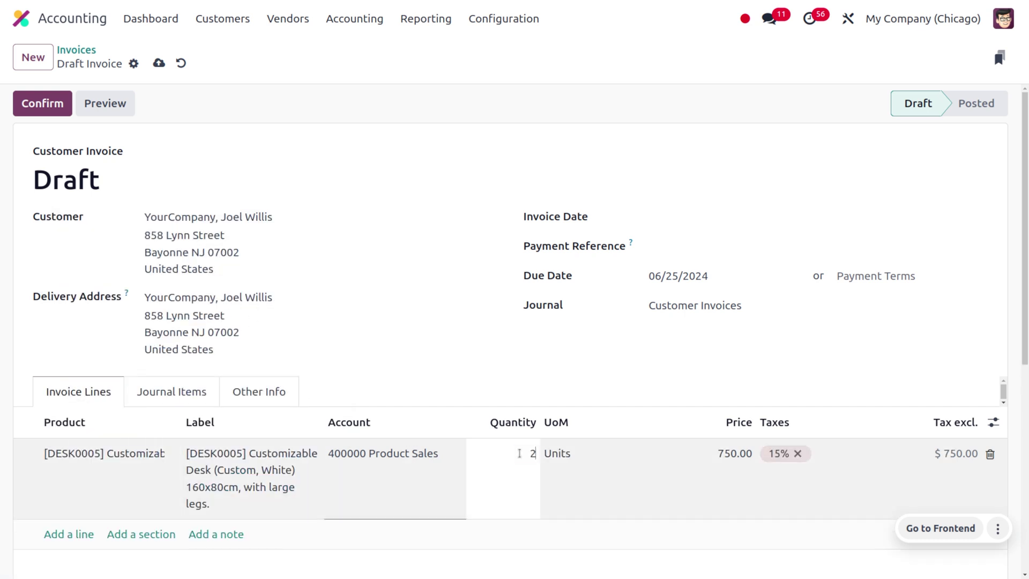
{"action": "left_click", "coordinate": [494, 125]}
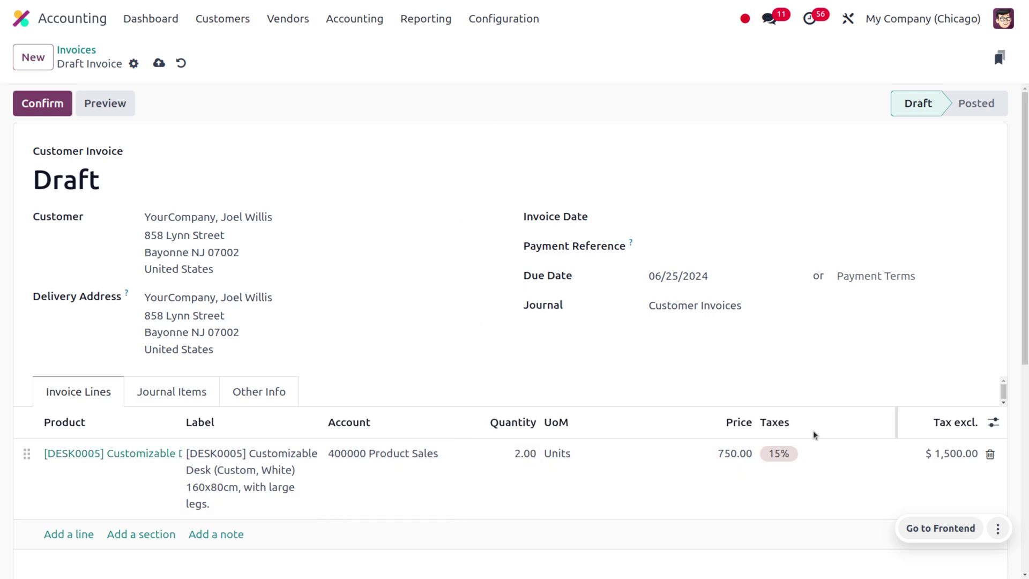
Step: Remove the 15% tax from the desk line, save the draft, and post it
{"action": "left_click", "coordinate": [789, 456]}
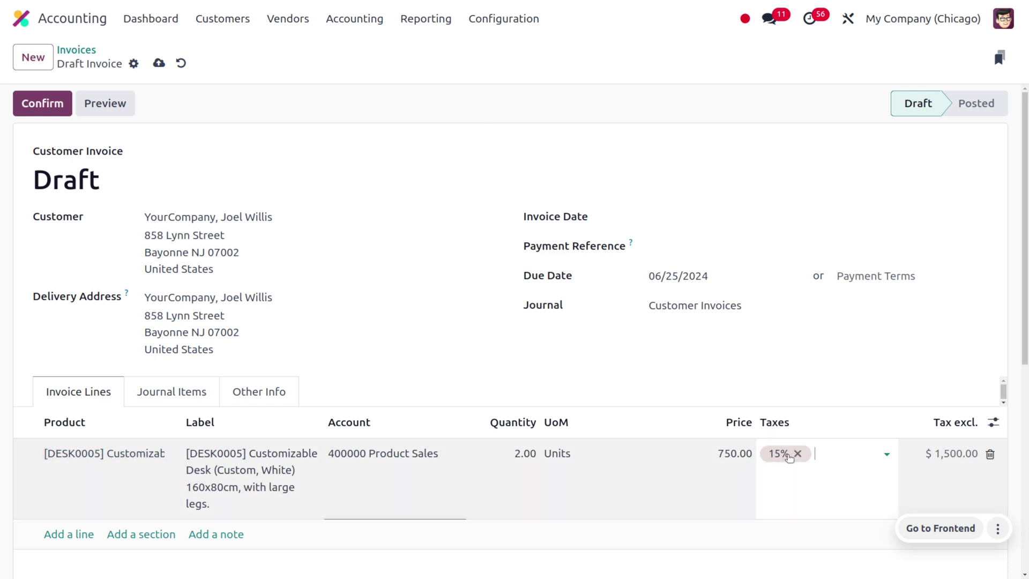
{"action": "left_click", "coordinate": [798, 454]}
{"action": "scroll", "coordinate": [802, 460], "scroll_direction": "down", "scroll_amount": 5}
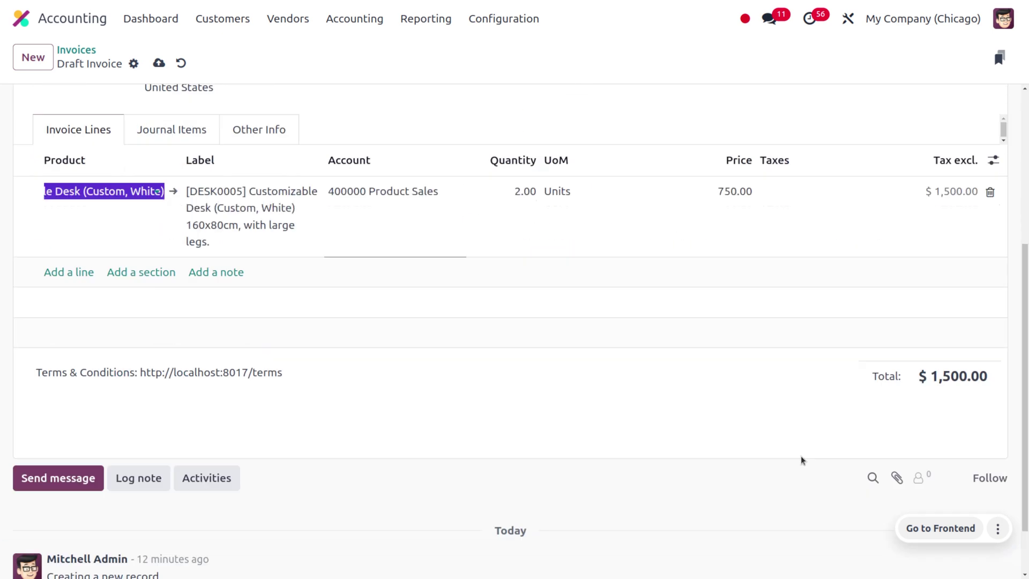
{"action": "scroll", "coordinate": [802, 460], "scroll_direction": "up", "scroll_amount": 5}
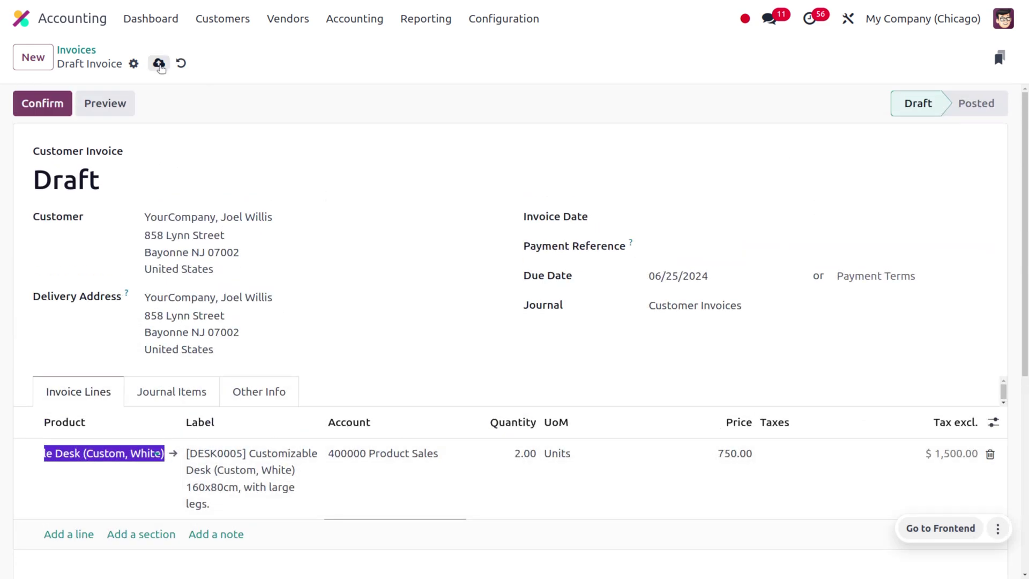
{"action": "left_click", "coordinate": [158, 63]}
{"action": "scroll", "coordinate": [426, 336], "scroll_direction": "down", "scroll_amount": 3}
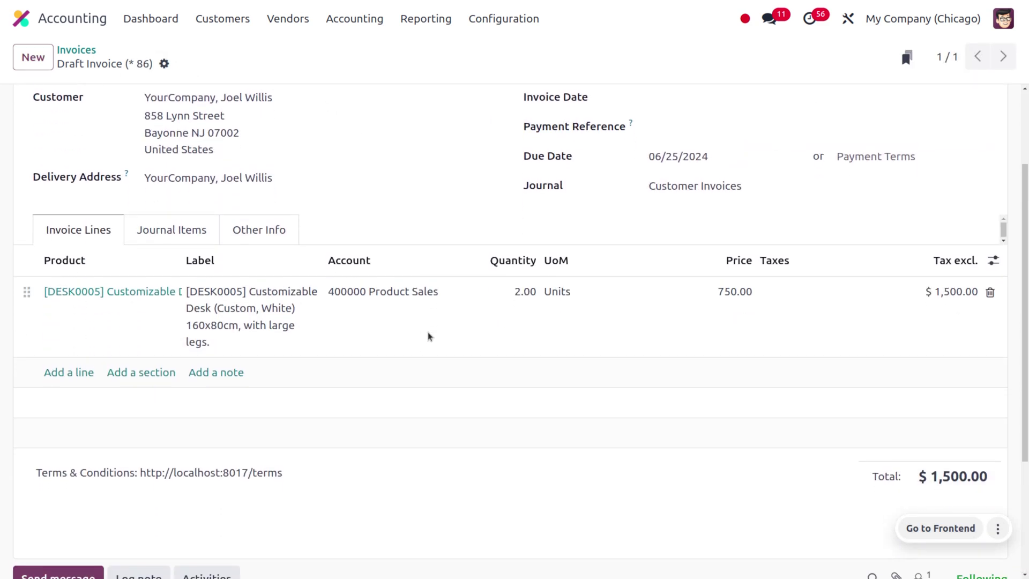
{"action": "scroll", "coordinate": [427, 336], "scroll_direction": "up", "scroll_amount": 2}
{"action": "scroll", "coordinate": [428, 336], "scroll_direction": "down", "scroll_amount": 5}
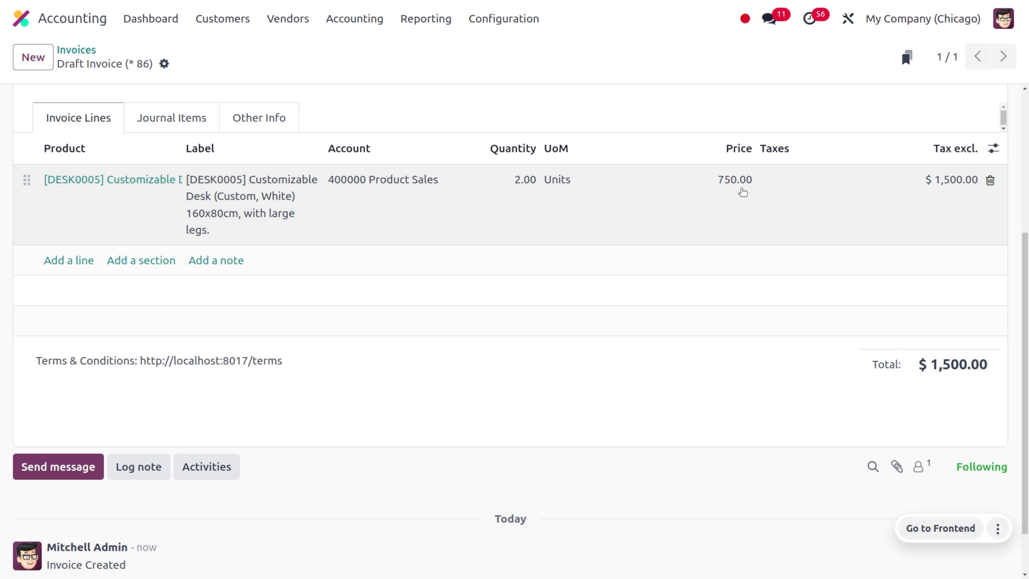
{"action": "scroll", "coordinate": [742, 192], "scroll_direction": "up", "scroll_amount": 5}
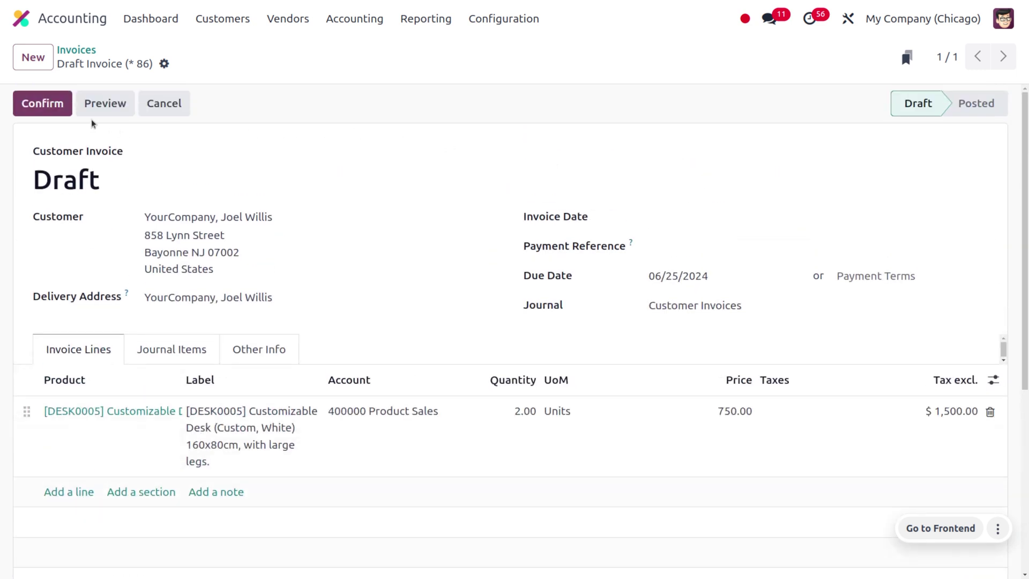
{"action": "left_click", "coordinate": [43, 103]}
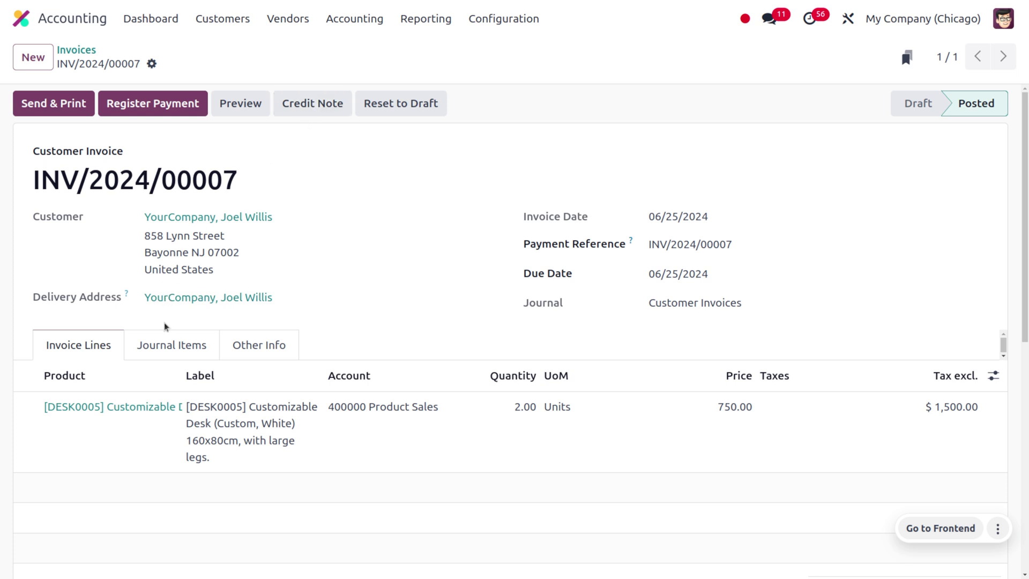
{"action": "left_click", "coordinate": [185, 347]}
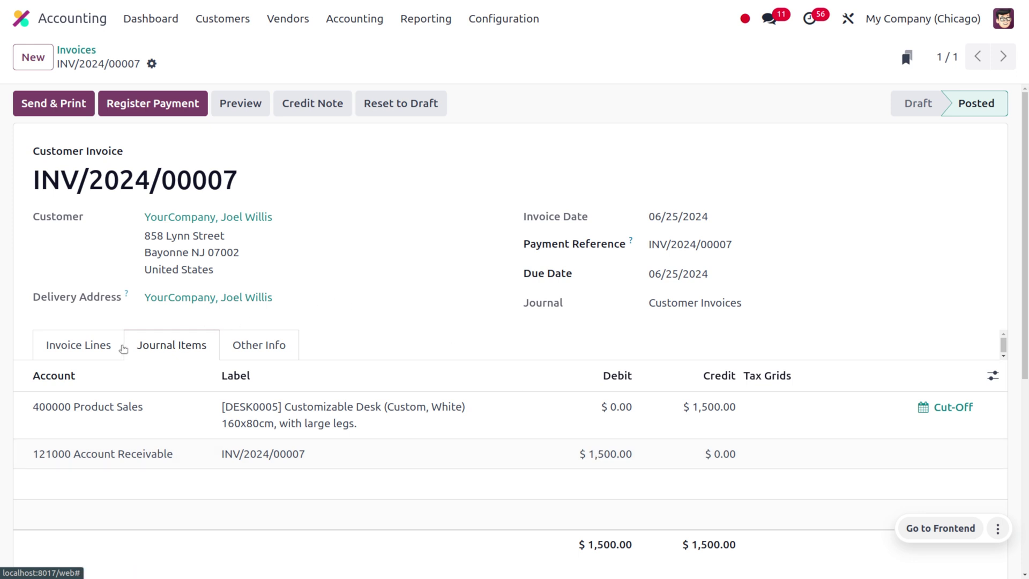
{"action": "left_click", "coordinate": [90, 356]}
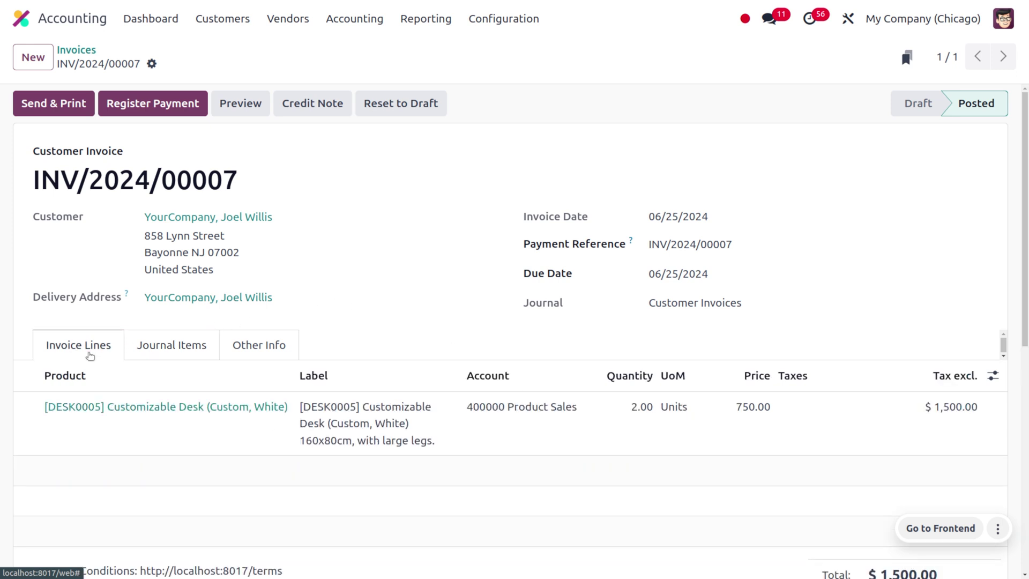
Step: Begin a credit note with reason '1 product is damaged' and view the Customer Invoices journal settings
{"action": "left_click", "coordinate": [313, 104]}
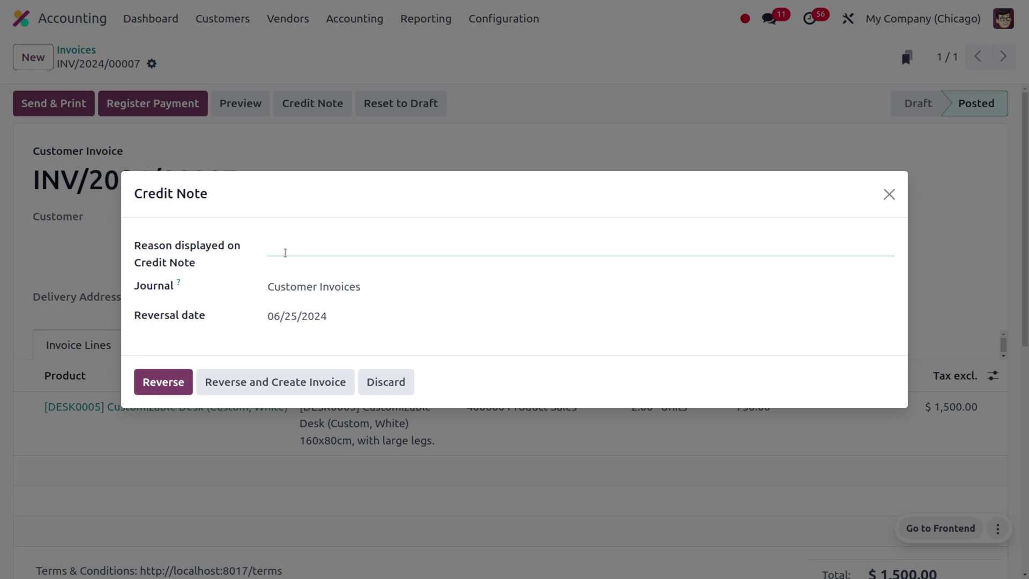
{"action": "type", "text": "1 product is damaged"}
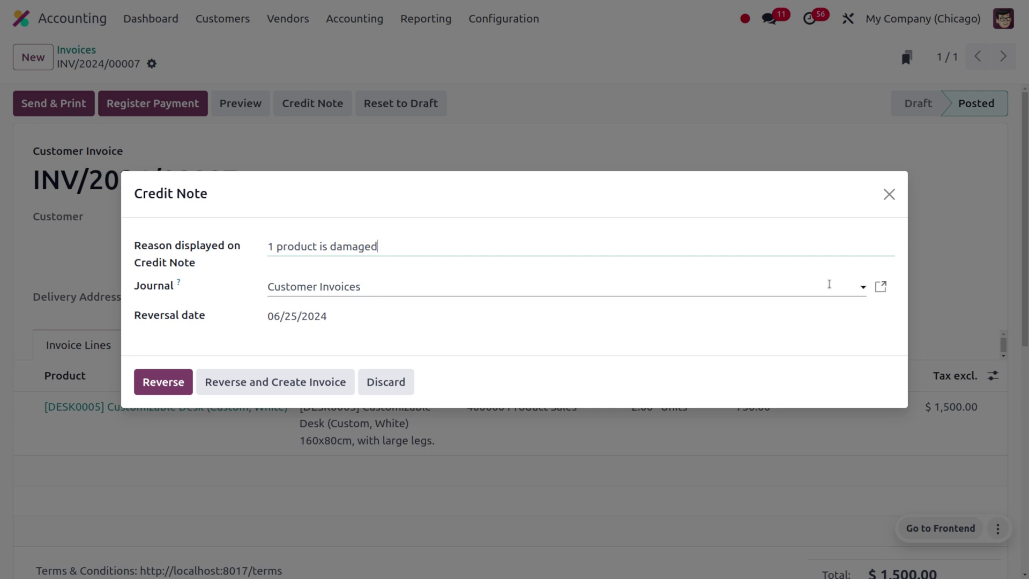
{"action": "left_click", "coordinate": [880, 286]}
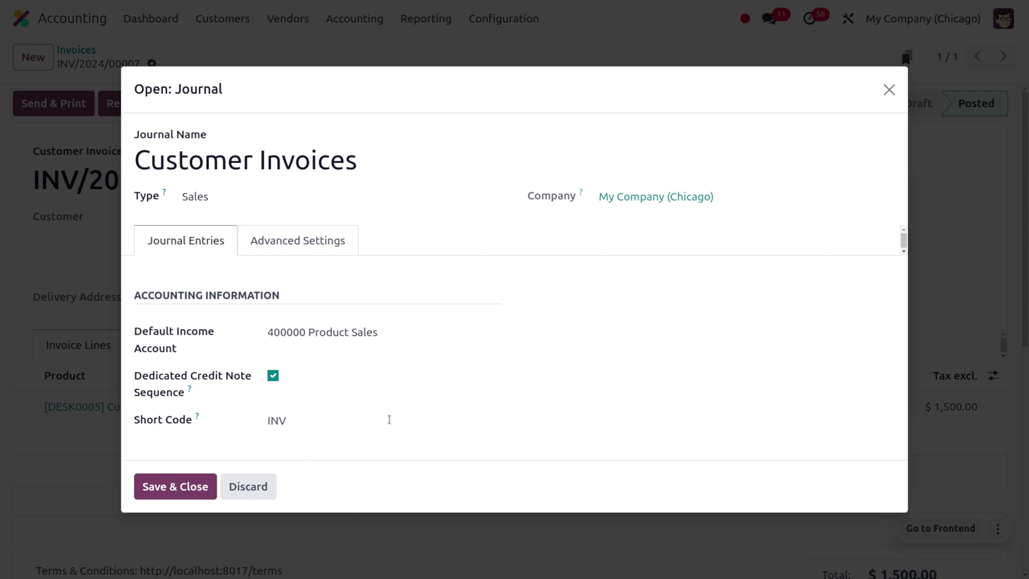
Step: Close the journal settings and reverse INV/2024/00007, creating a replacement draft invoice
{"action": "left_click", "coordinate": [185, 488]}
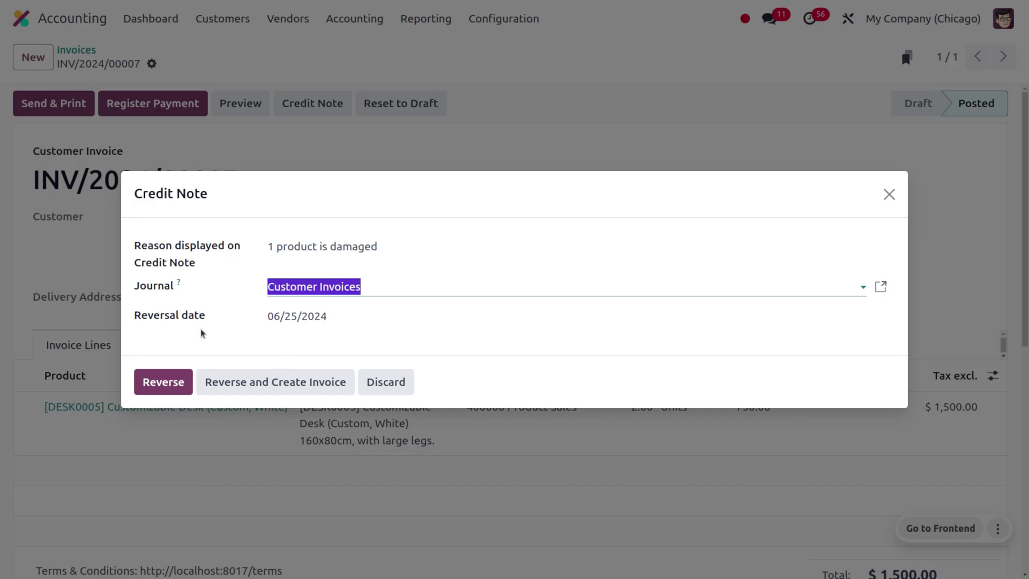
{"action": "left_click", "coordinate": [296, 380]}
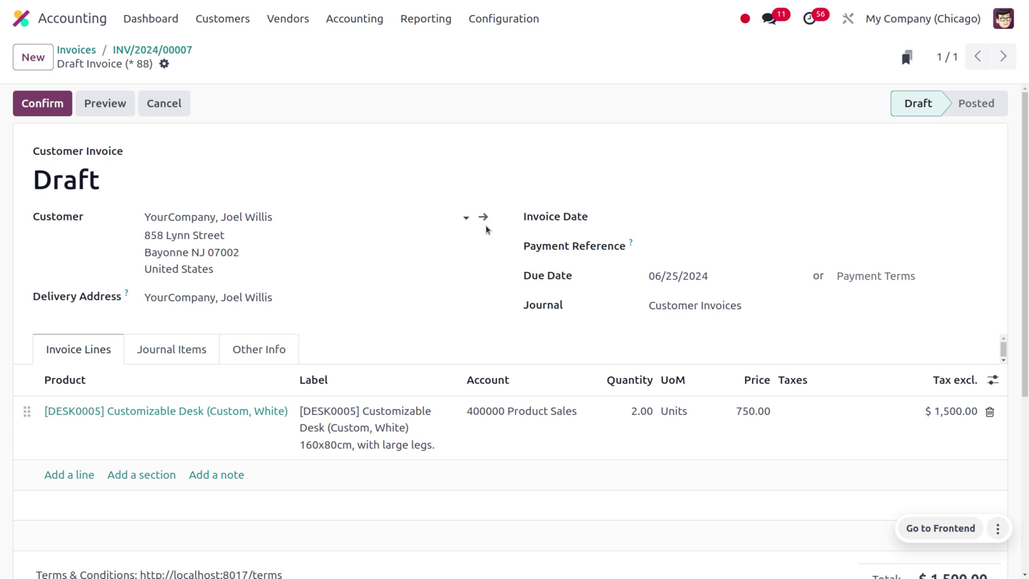
Step: Change the desk quantity to 1 ($750.00), save, and post the invoice as INV/2024/00008
{"action": "left_click", "coordinate": [632, 418]}
{"action": "type", "text": "1"}
{"action": "left_click", "coordinate": [733, 246]}
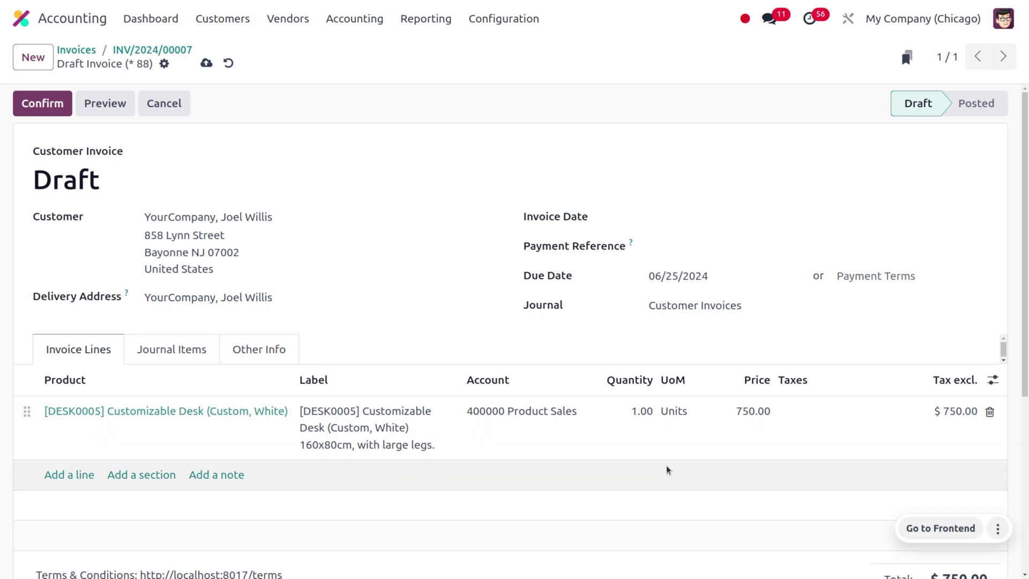
{"action": "scroll", "coordinate": [667, 468], "scroll_direction": "down", "scroll_amount": 3}
{"action": "scroll", "coordinate": [667, 469], "scroll_direction": "up", "scroll_amount": 1}
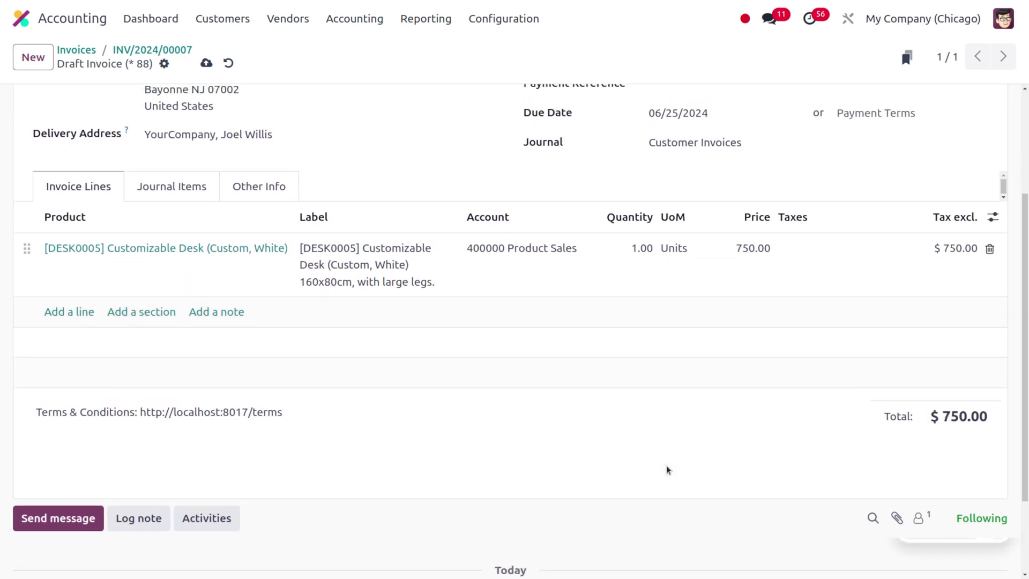
{"action": "scroll", "coordinate": [666, 465], "scroll_direction": "up", "scroll_amount": 3}
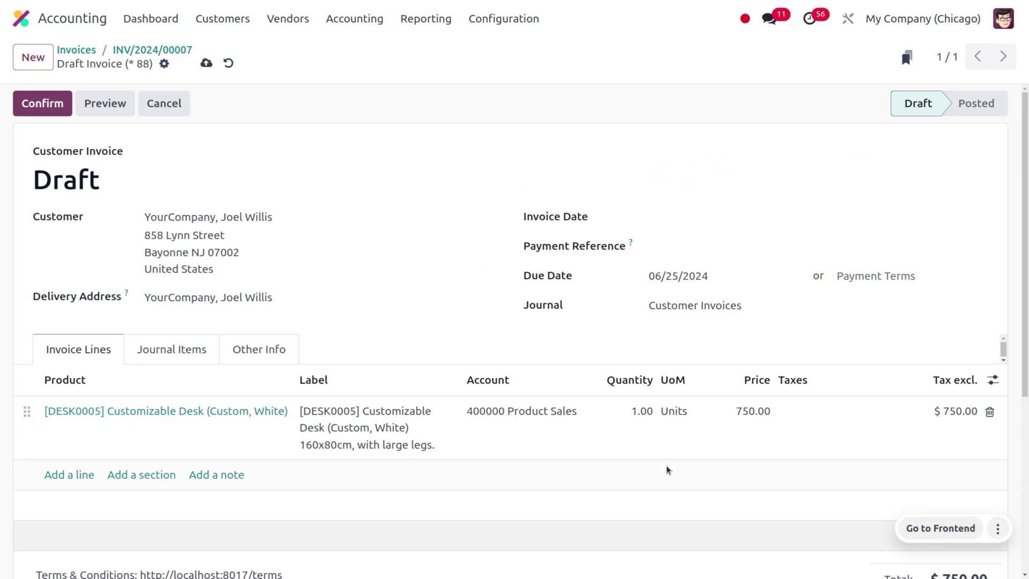
{"action": "left_click", "coordinate": [207, 64]}
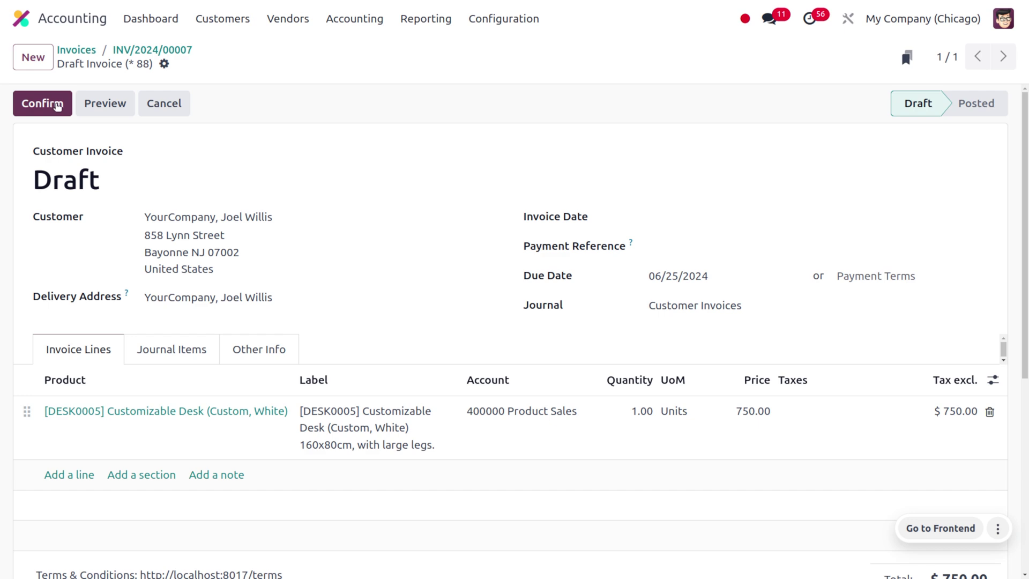
{"action": "left_click", "coordinate": [57, 105]}
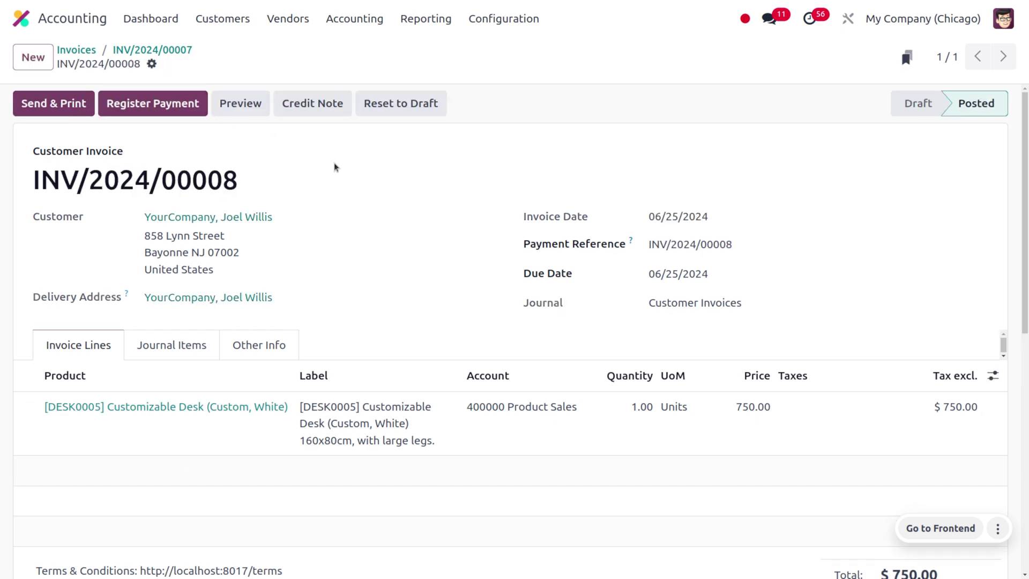
{"action": "scroll", "coordinate": [349, 219], "scroll_direction": "down", "scroll_amount": 4}
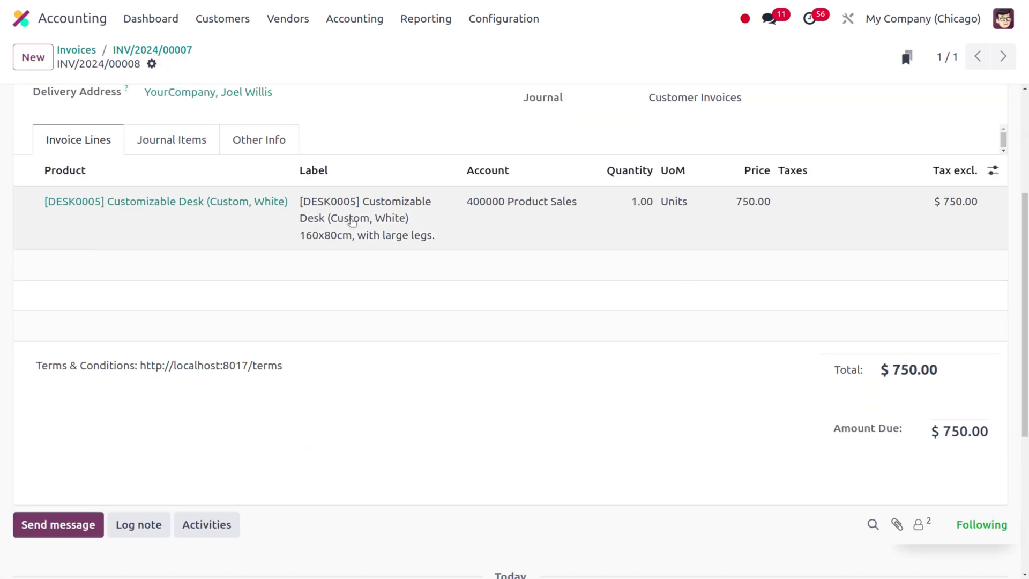
{"action": "scroll", "coordinate": [351, 221], "scroll_direction": "up", "scroll_amount": 4}
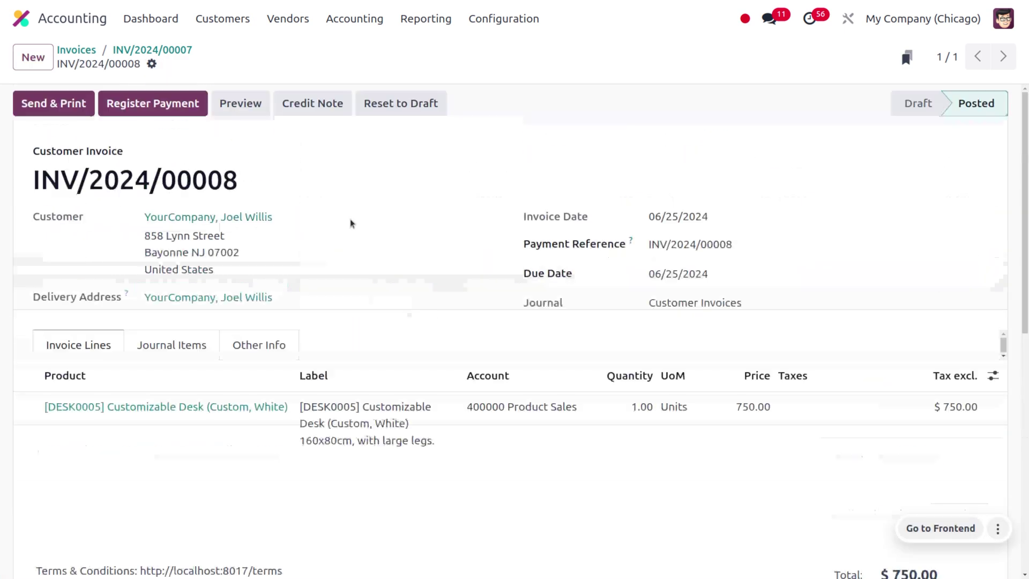
Step: Go back to INV/2024/00007 and show the payment info beside 'Paid on 06/25/2024'
{"action": "left_click", "coordinate": [123, 54]}
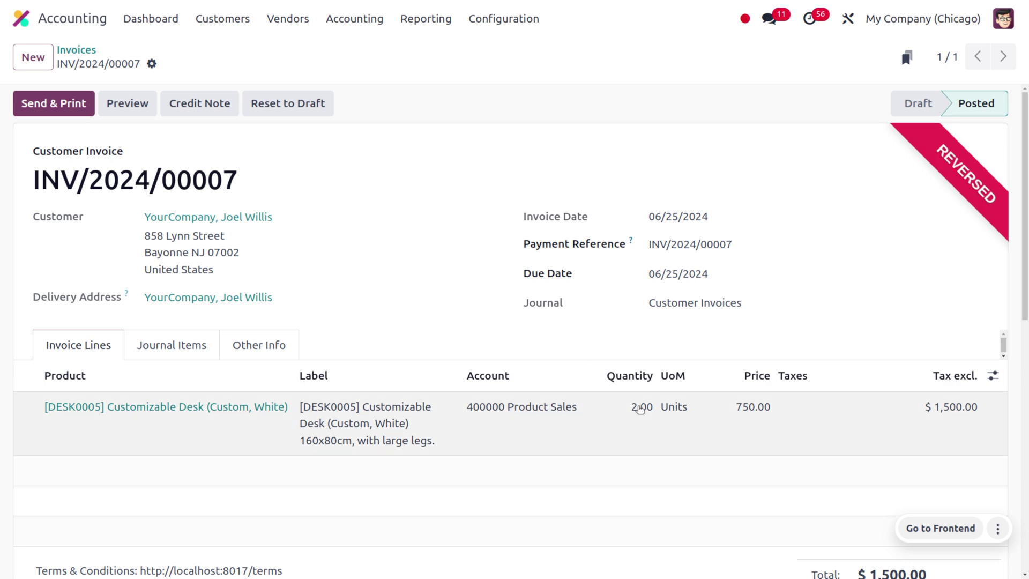
{"action": "scroll", "coordinate": [638, 411], "scroll_direction": "down", "scroll_amount": 5}
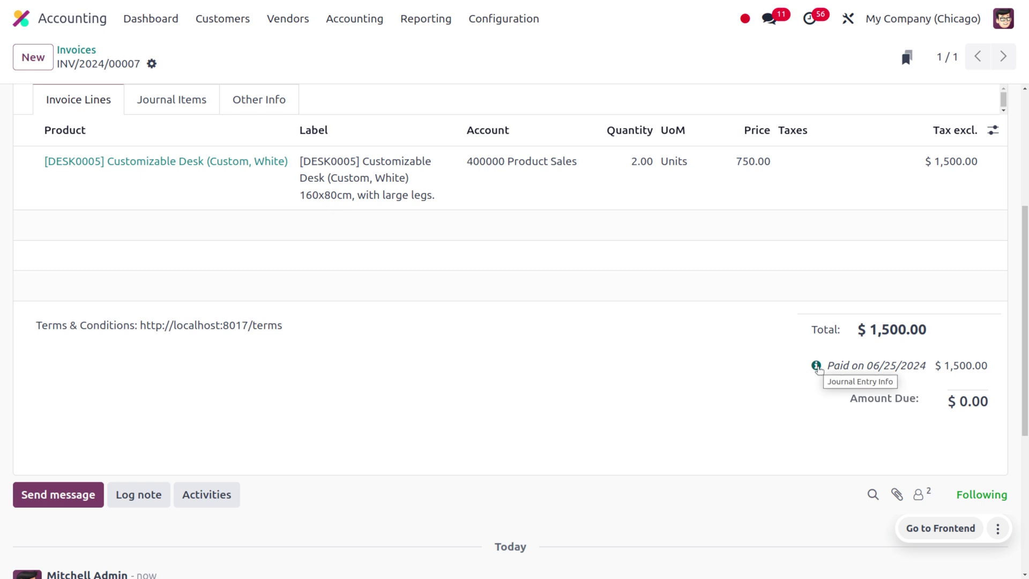
{"action": "left_click", "coordinate": [816, 365]}
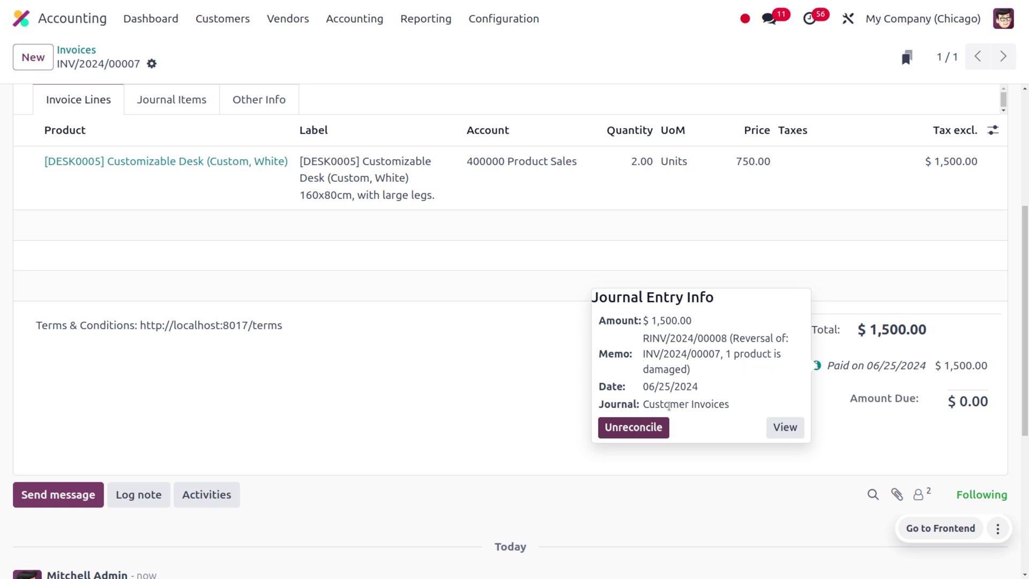
Step: View credit note RINV/2024/00008 from the Journal Entry Info popover and review its totals
{"action": "left_click", "coordinate": [785, 429]}
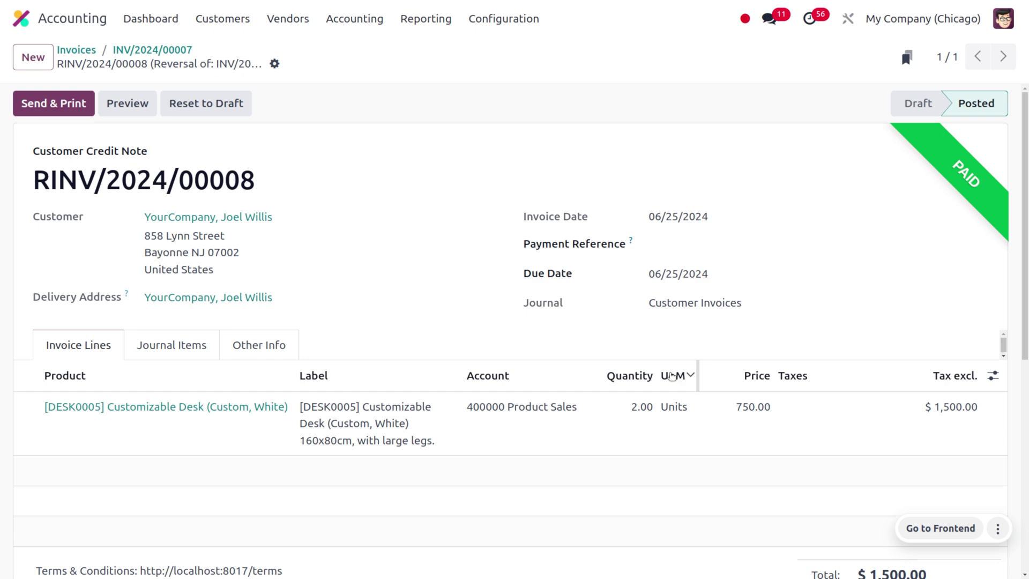
{"action": "scroll", "coordinate": [671, 375], "scroll_direction": "down", "scroll_amount": 5}
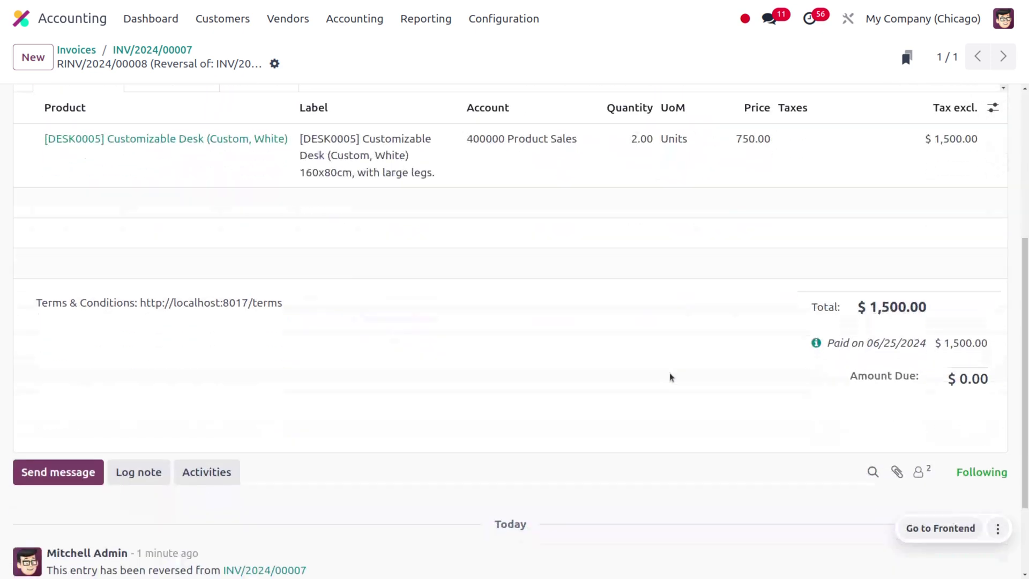
{"action": "scroll", "coordinate": [671, 375], "scroll_direction": "up", "scroll_amount": 5}
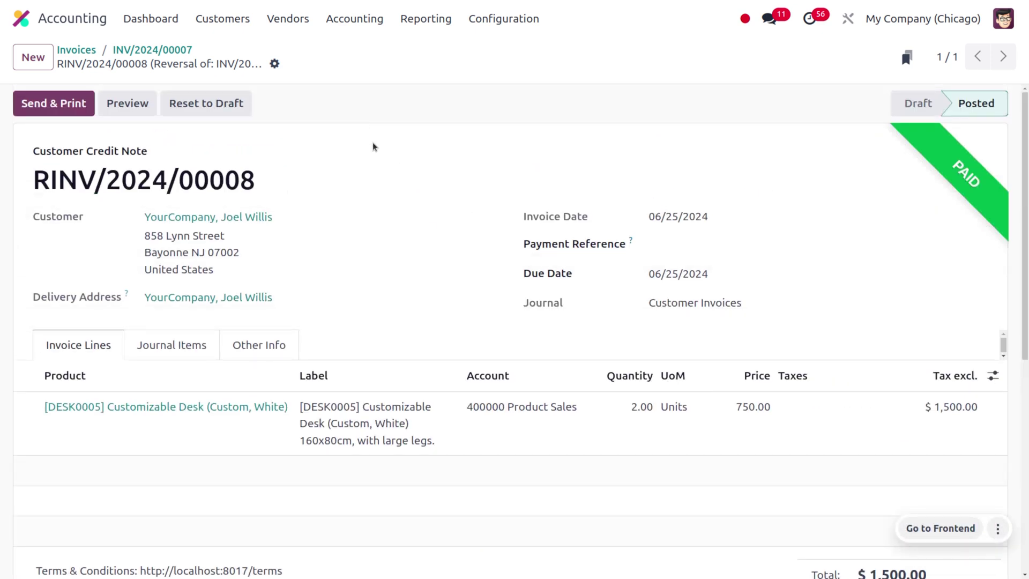